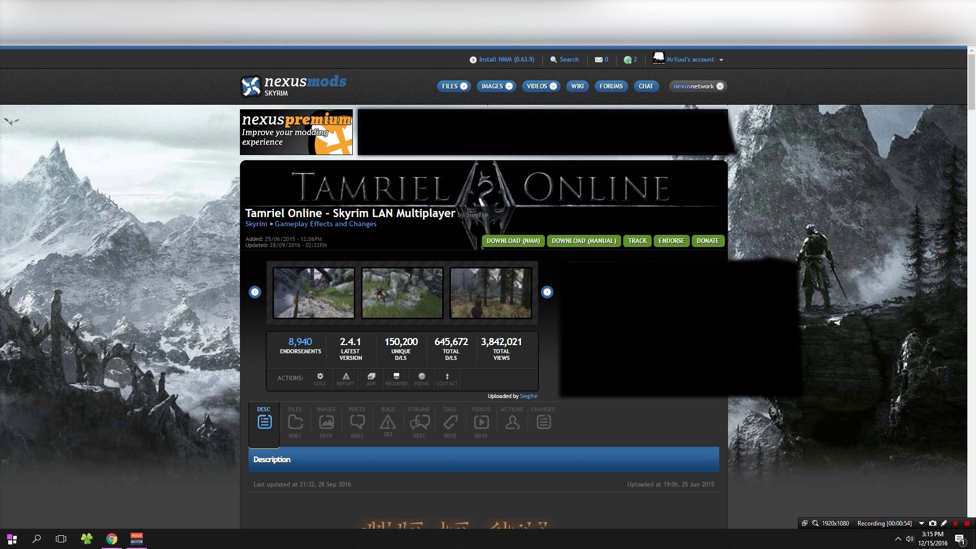
- Select both vc_redist.x64.exe and vc_redist.x86.exe for download in Microsoft Download Center
mouse_move(496, 86)
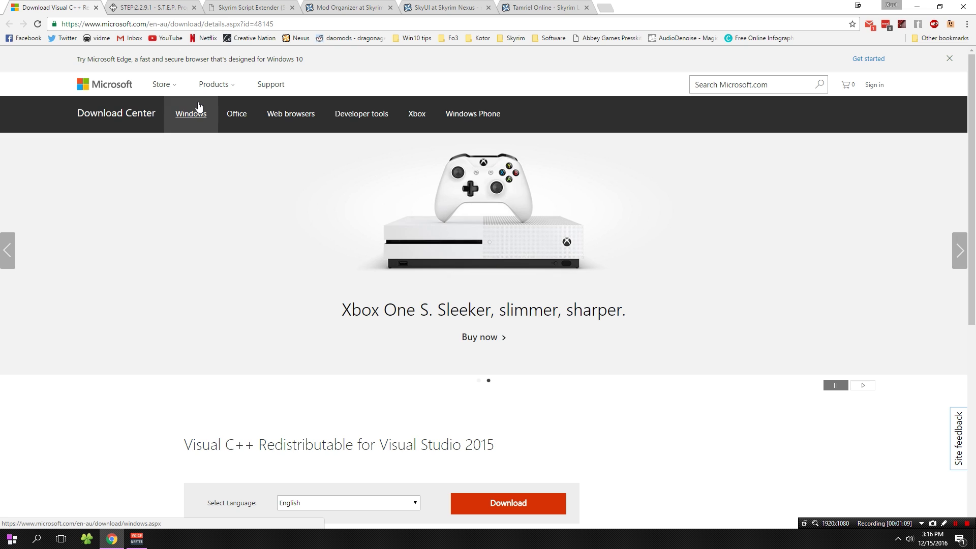
scroll(361, 245, "down", 2)
scroll(362, 246, "down", 1)
left_click(500, 351)
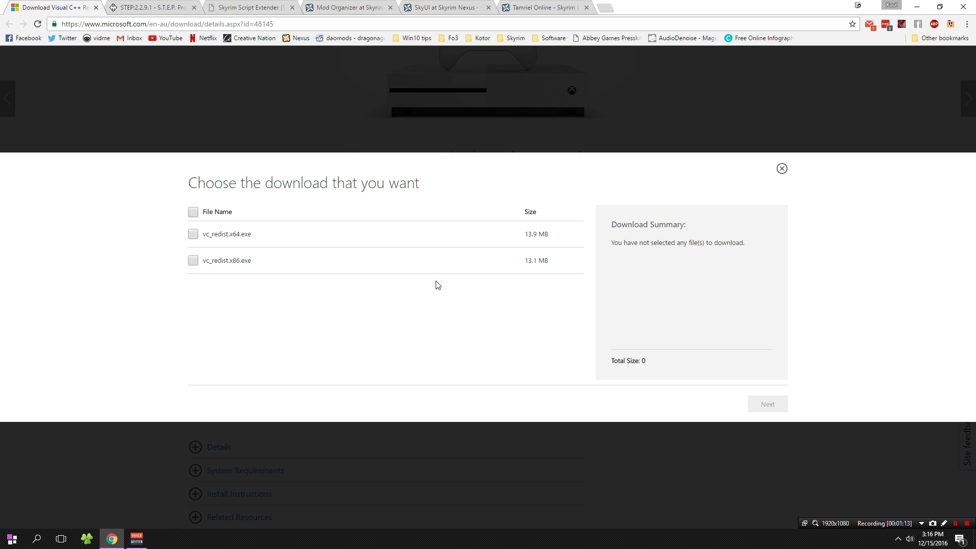
left_click(193, 213)
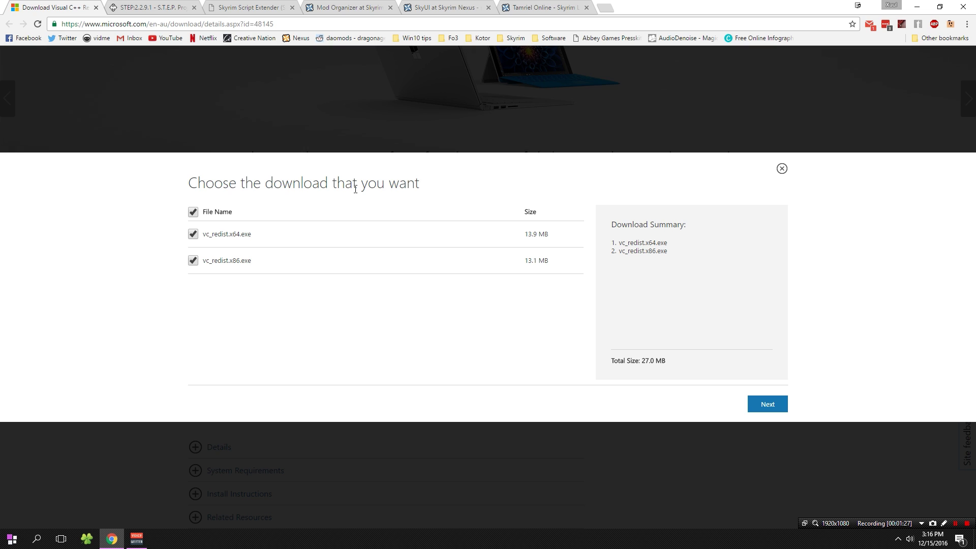
- Minimize and restore Chrome, then switch to the STEP wiki Skyrim INI tweaks page
left_click(917, 7)
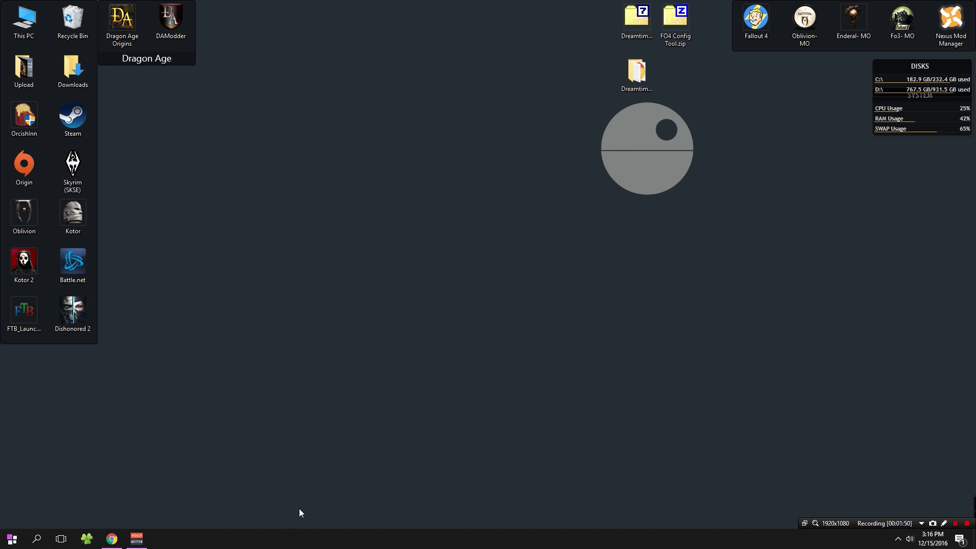
left_click(111, 539)
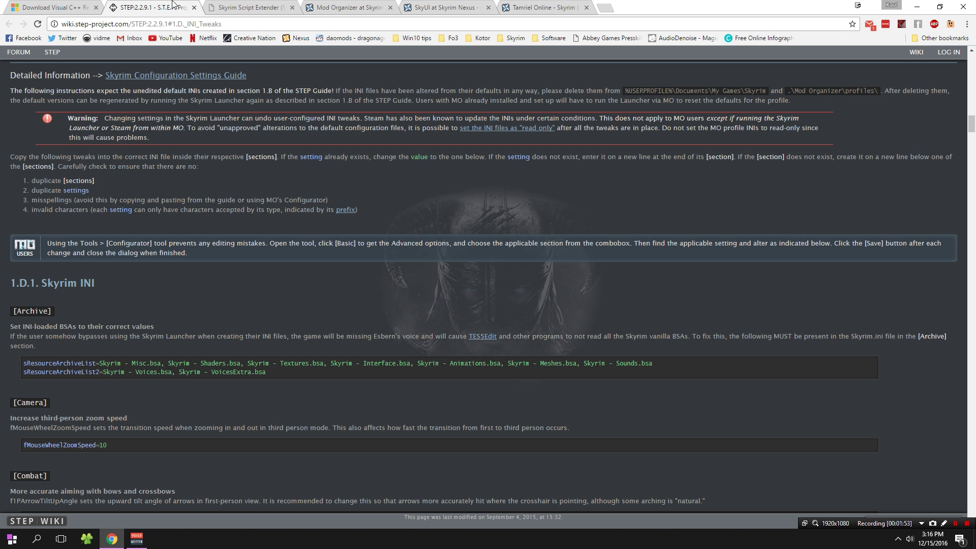
left_click(173, 5)
- View the Skyrim Script Extender page, then go to the Mod Organizer Nexus page and dismiss its endorsement reminder
left_click(222, 7)
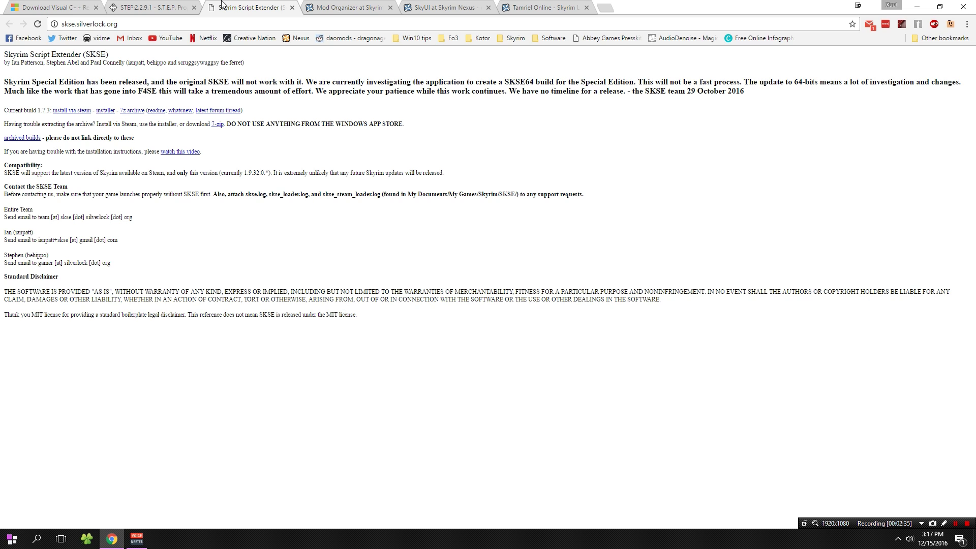
left_click(325, 6)
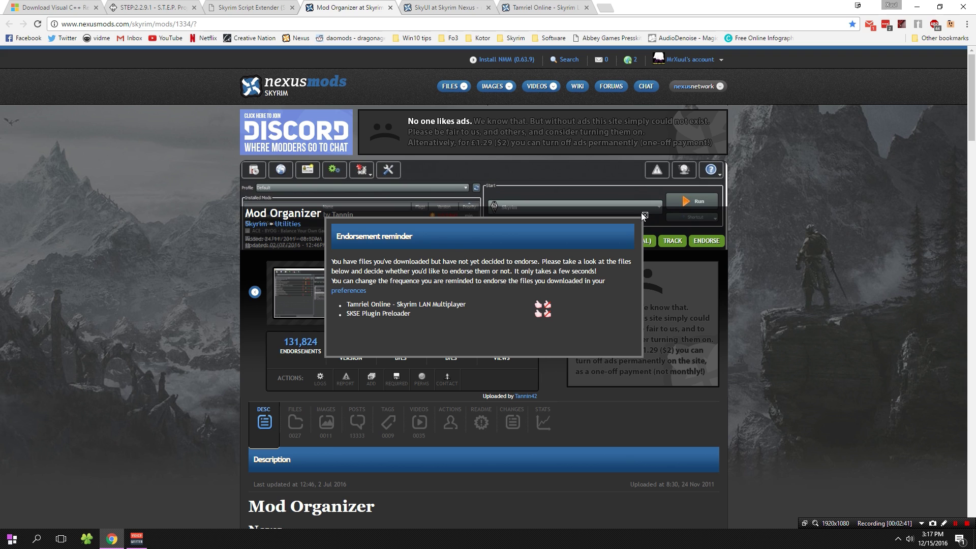
left_click(646, 215)
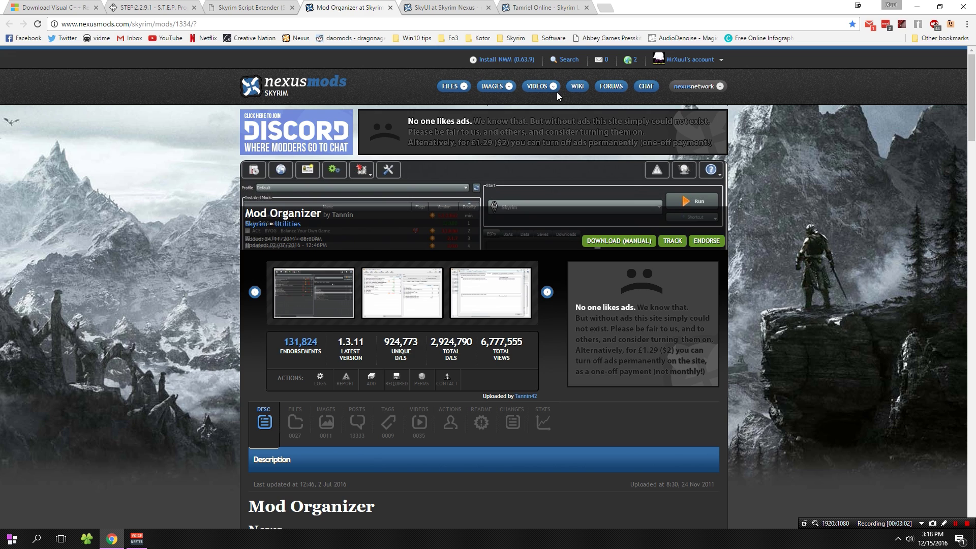
- Go to the SkyUI mod page, dismiss its endorsement reminder and scroll through it
left_click(476, 6)
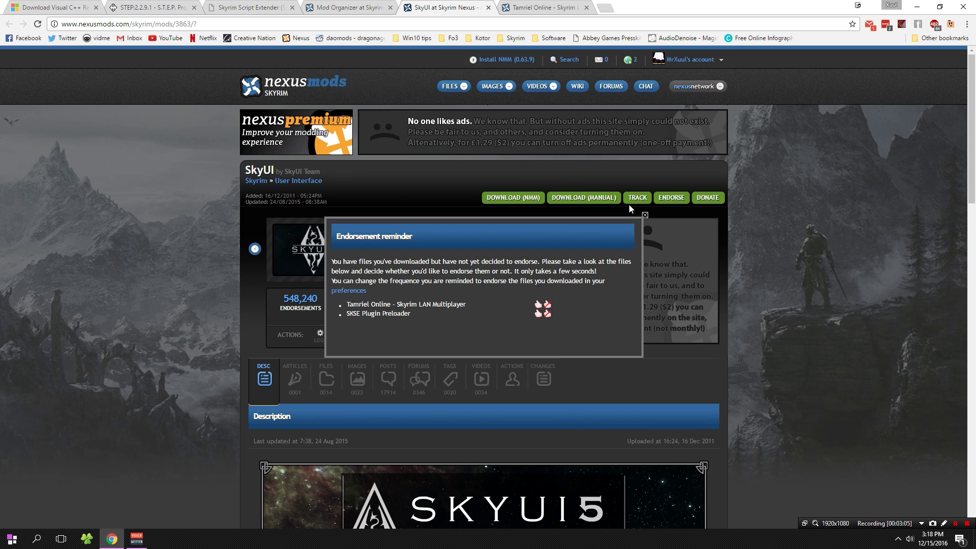
left_click(644, 216)
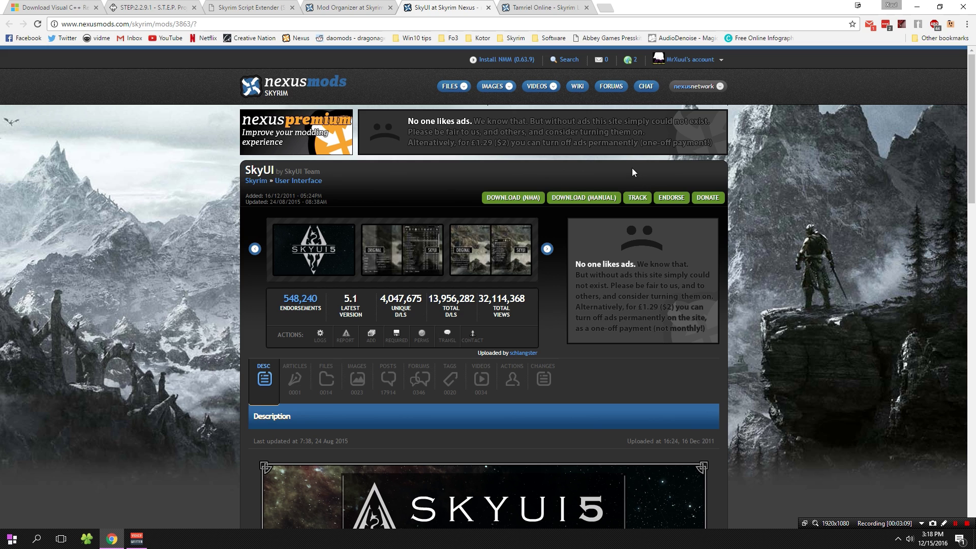
scroll(752, 160, "down", 6)
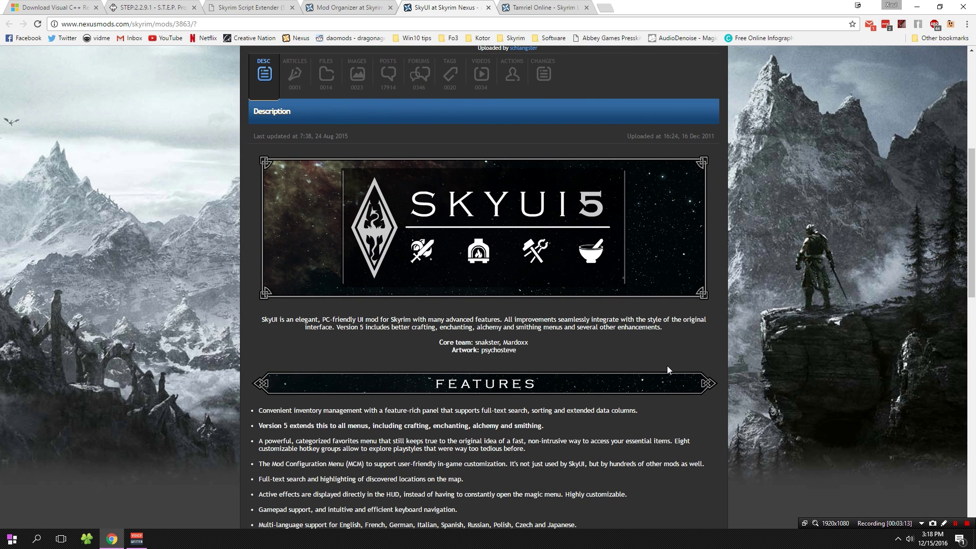
scroll(722, 299, "up", 6)
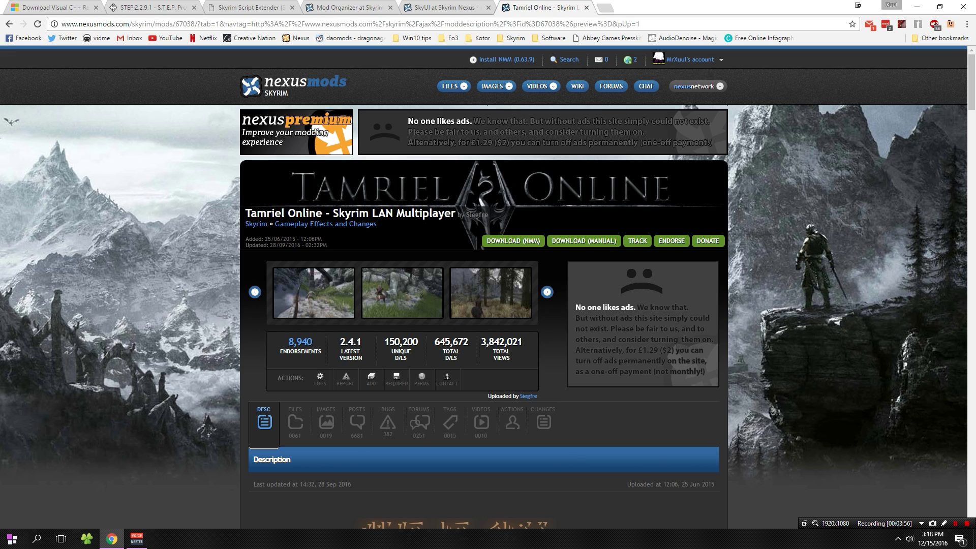
- Manually download the Tamriel Online Client 2.4.1 zip, continuing past the required-files and donation notices
scroll(547, 337, "down", 2)
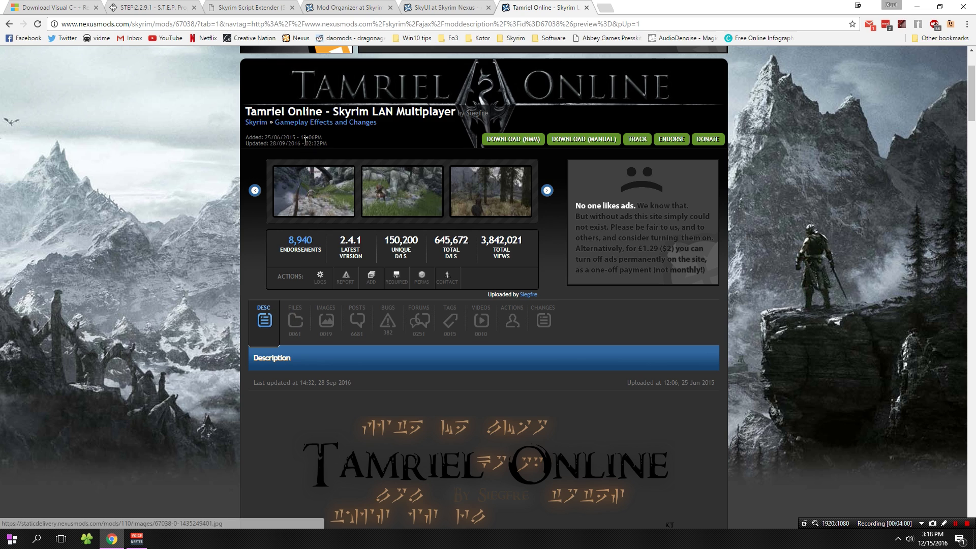
left_click(288, 329)
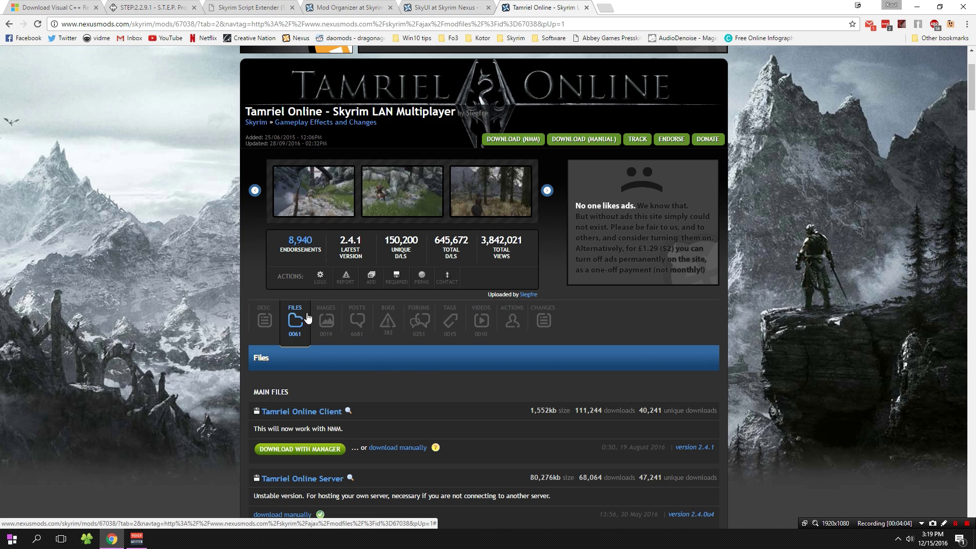
scroll(319, 312, "down", 1)
scroll(318, 312, "down", 3)
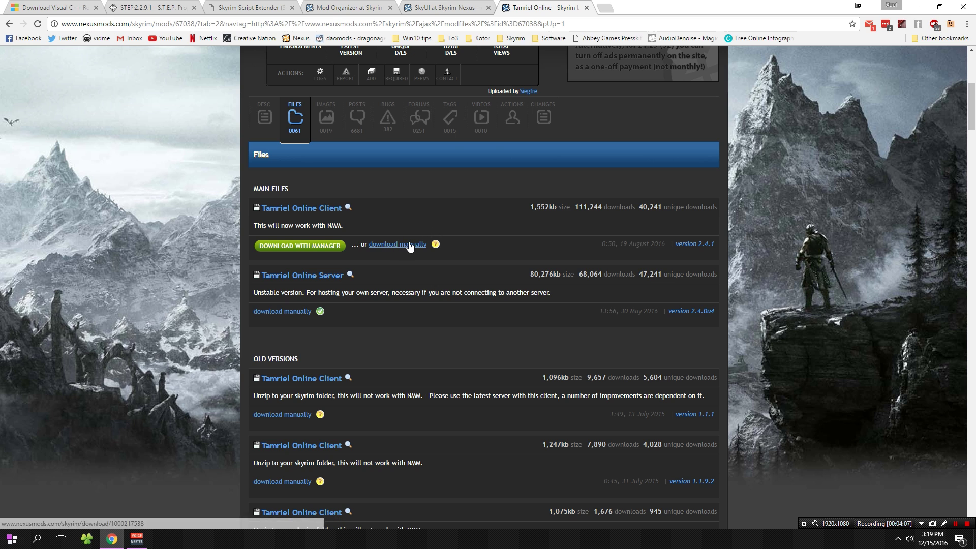
left_click(386, 249)
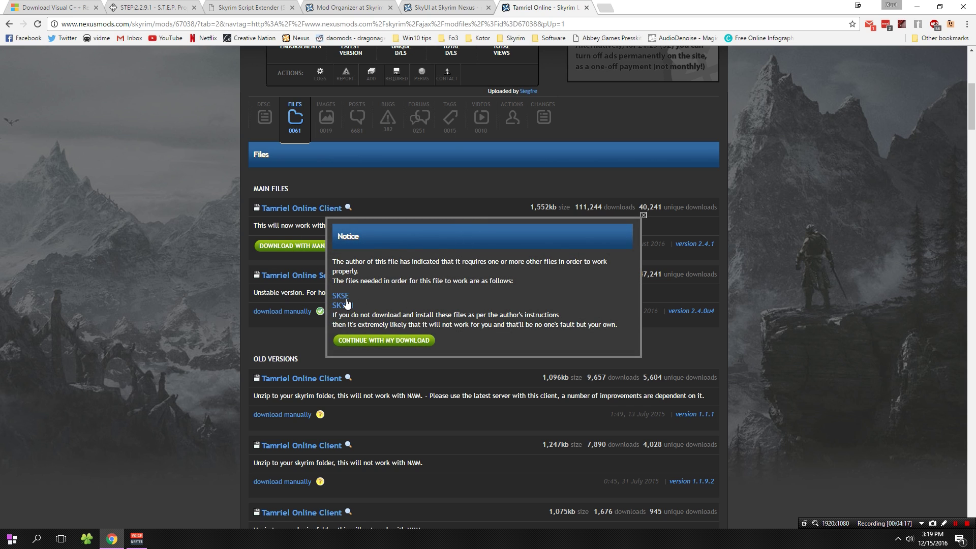
left_click(385, 339)
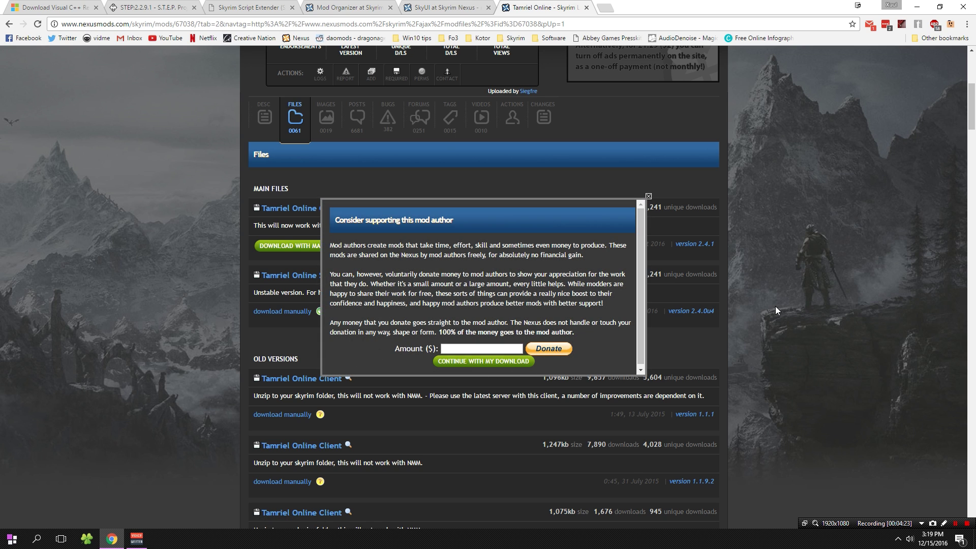
left_click(529, 362)
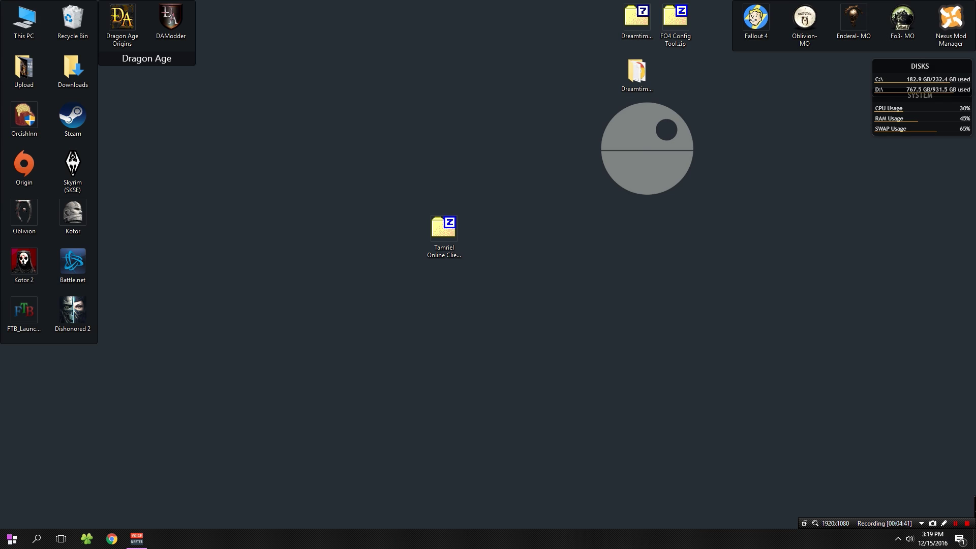
- Extract the zip with 7-Zip to 'Tamriel Online Client-67038-2-4-1 (2)', place it beside the zip, and open it
left_click(435, 237)
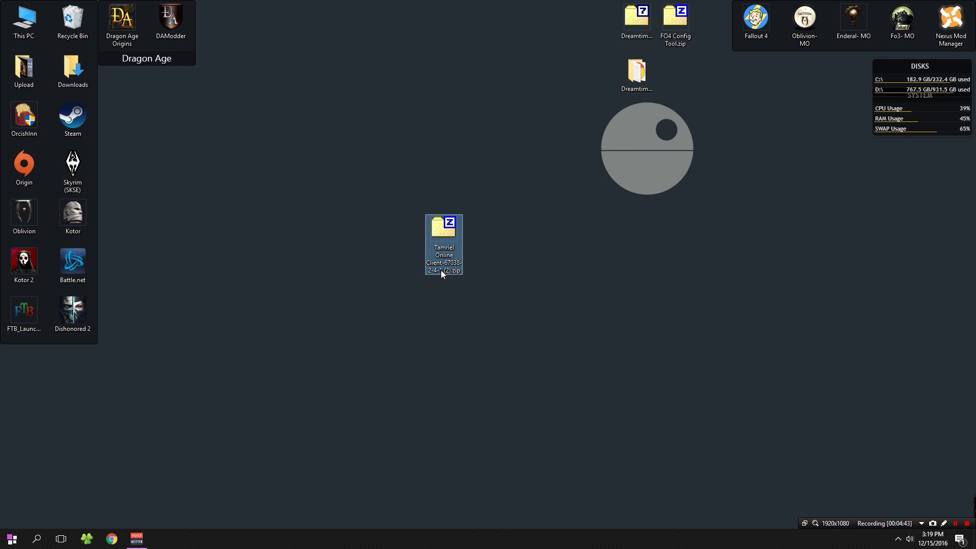
right_click(451, 242)
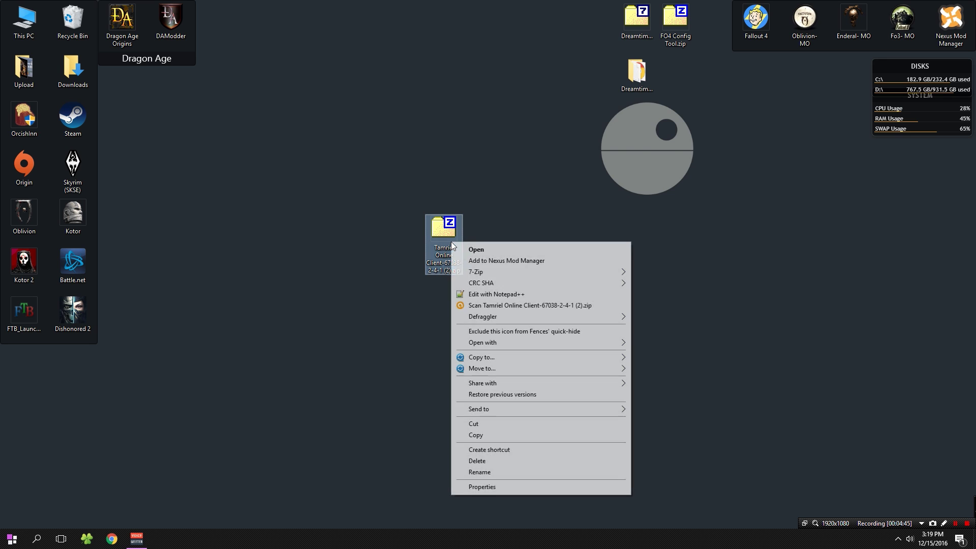
mouse_move(495, 270)
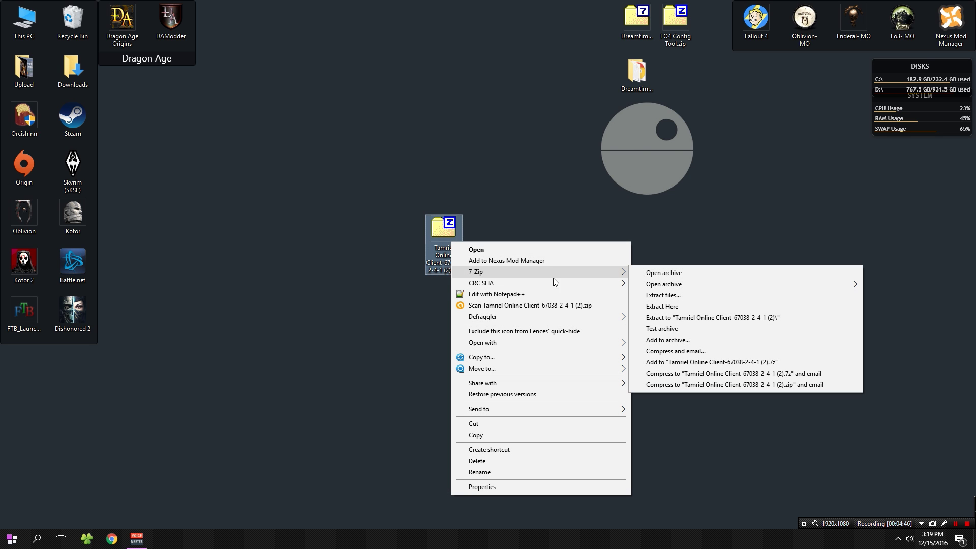
left_click(739, 322)
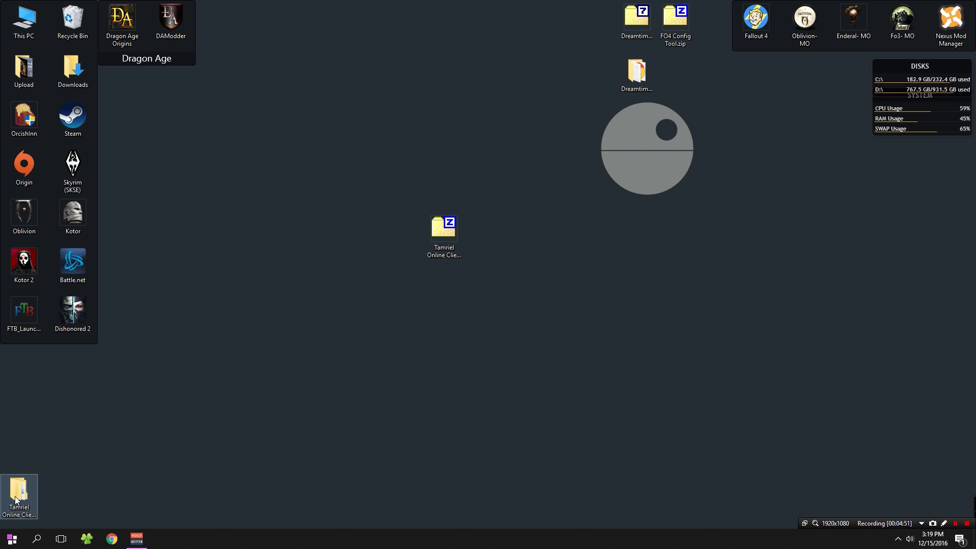
left_click_drag(481, 210, 486, 230)
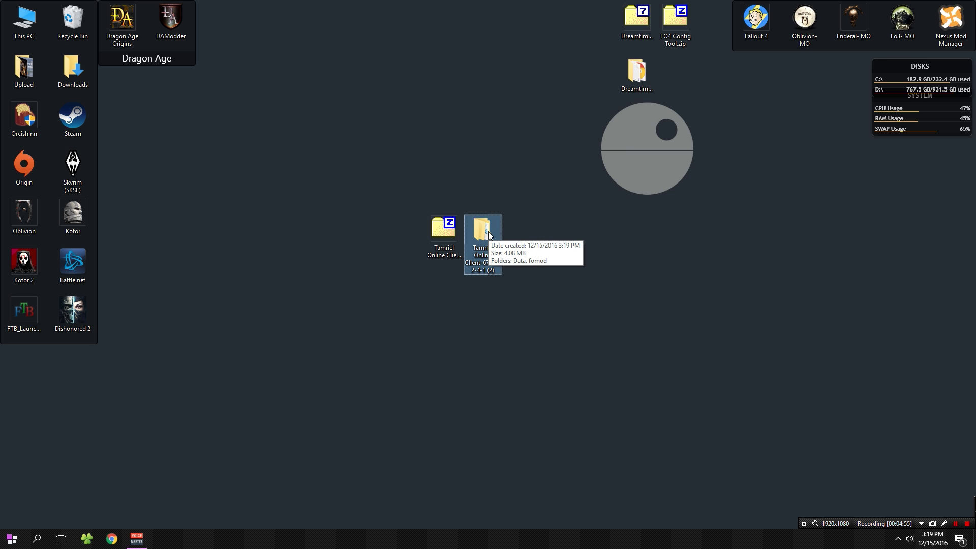
double_click(487, 232)
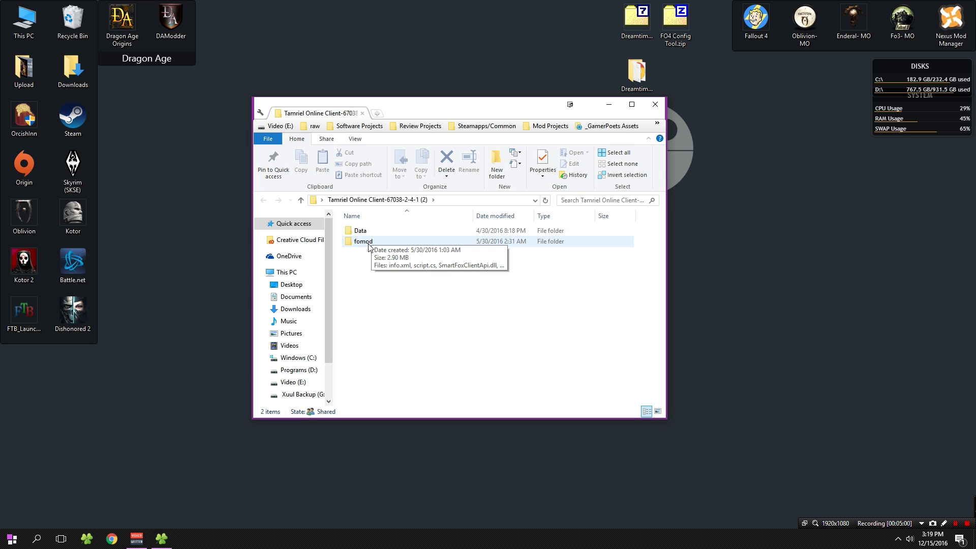
- Open the Skyrim game folder from the Skyrim (SKSE) shortcut's file location
left_click_drag(464, 109, 710, 126)
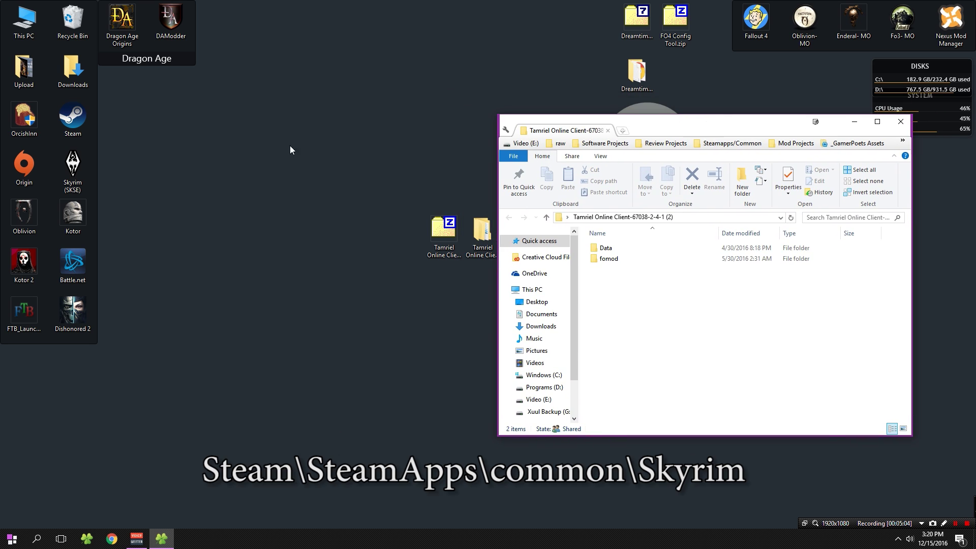
right_click(81, 168)
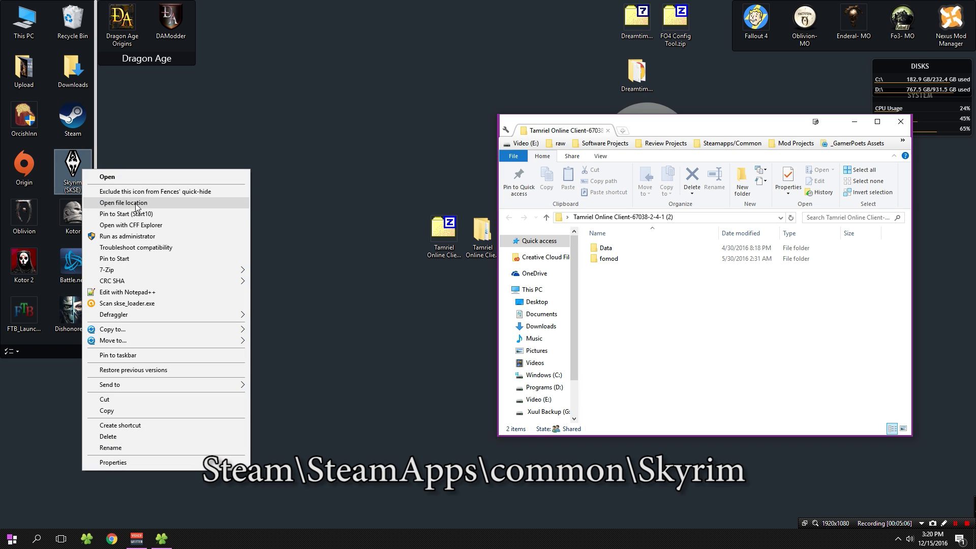
left_click(123, 203)
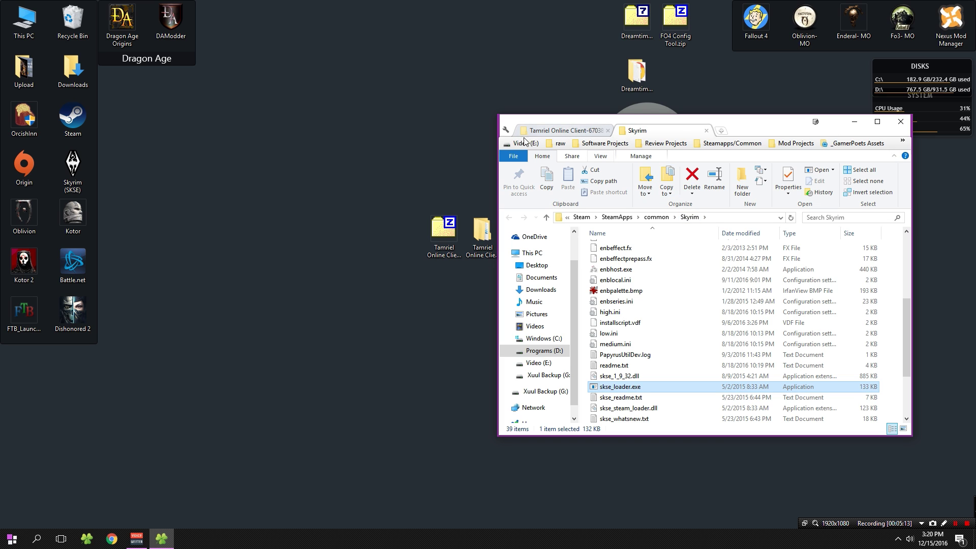
left_click_drag(498, 170, 227, 172)
- Copy all five files from the Tamriel Online Client's fomod folder
left_click(287, 134)
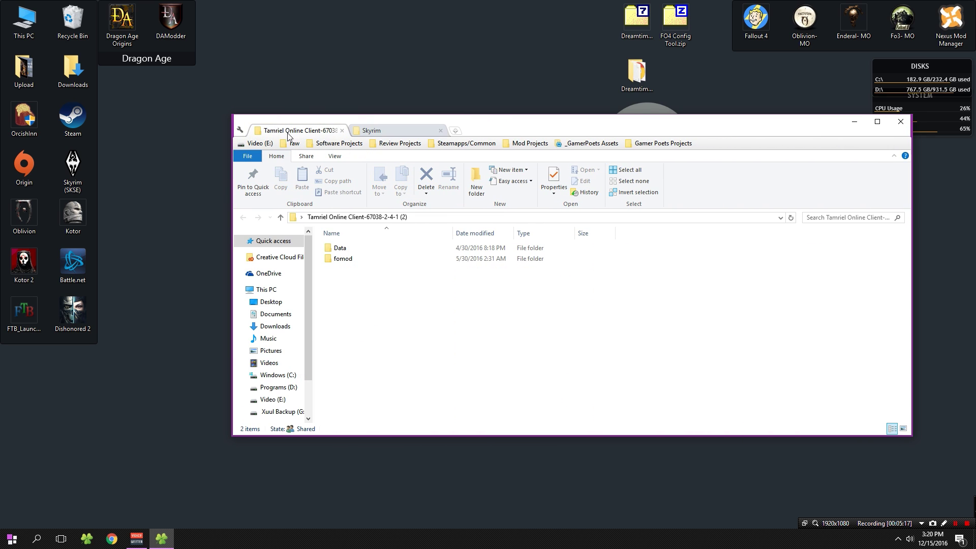
left_click(360, 267)
double_click(359, 266)
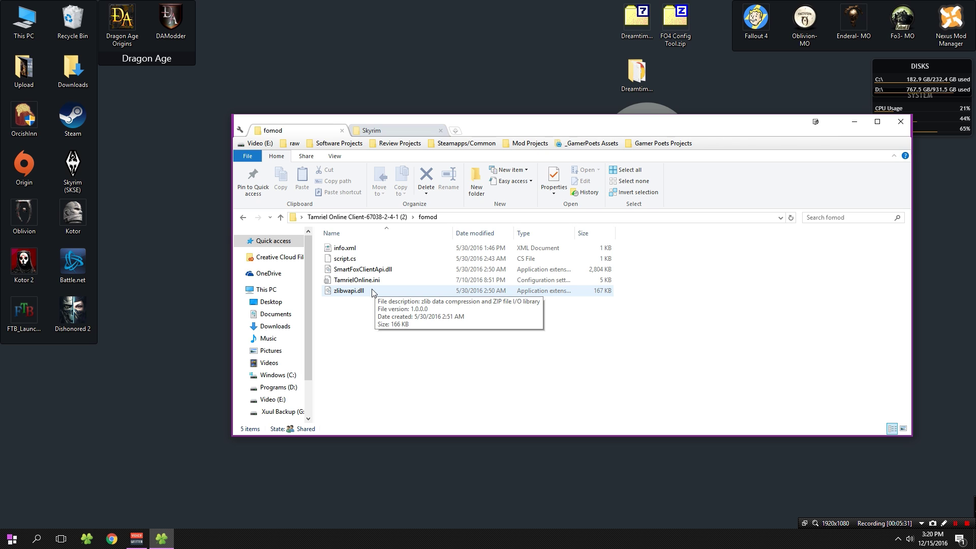
mouse_move(364, 314)
left_mouse_down()
mouse_move(401, 246)
mouse_move(398, 267)
mouse_move(374, 287)
mouse_move(378, 328)
left_mouse_up()
left_click_drag(391, 264, 386, 255)
right_click(386, 255)
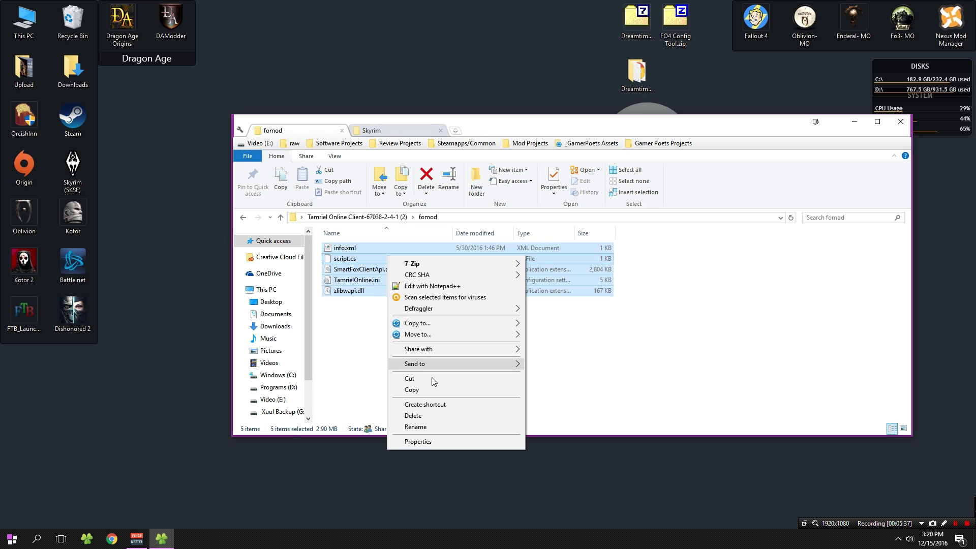
left_click(427, 395)
left_click(394, 131)
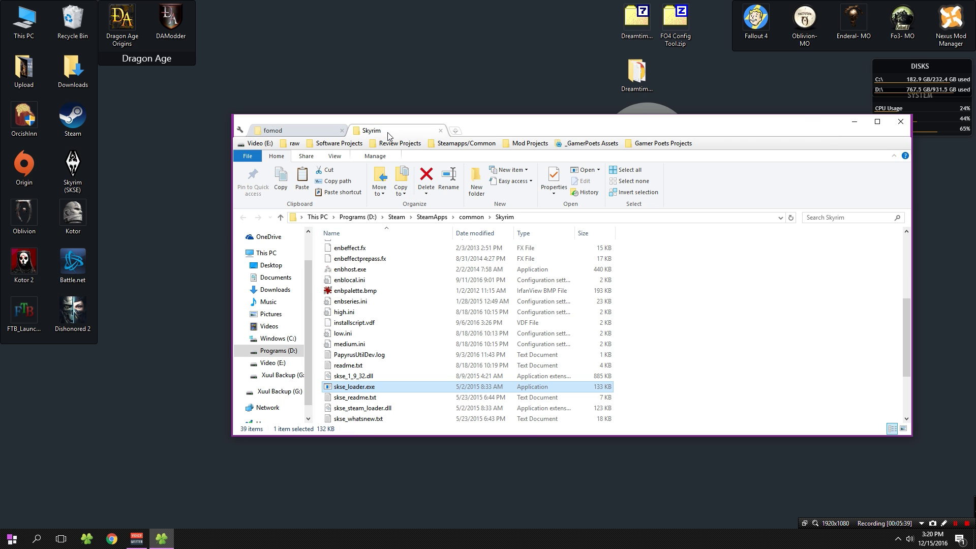
- Paste the five fomod files into Skyrim's install folder, replacing the existing copies
right_click(746, 284)
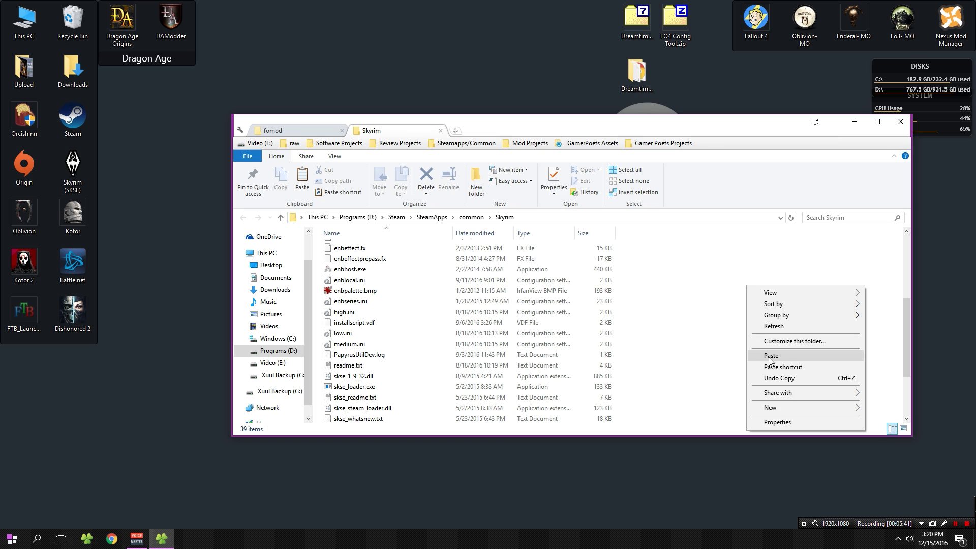
left_click(770, 358)
left_click(468, 188)
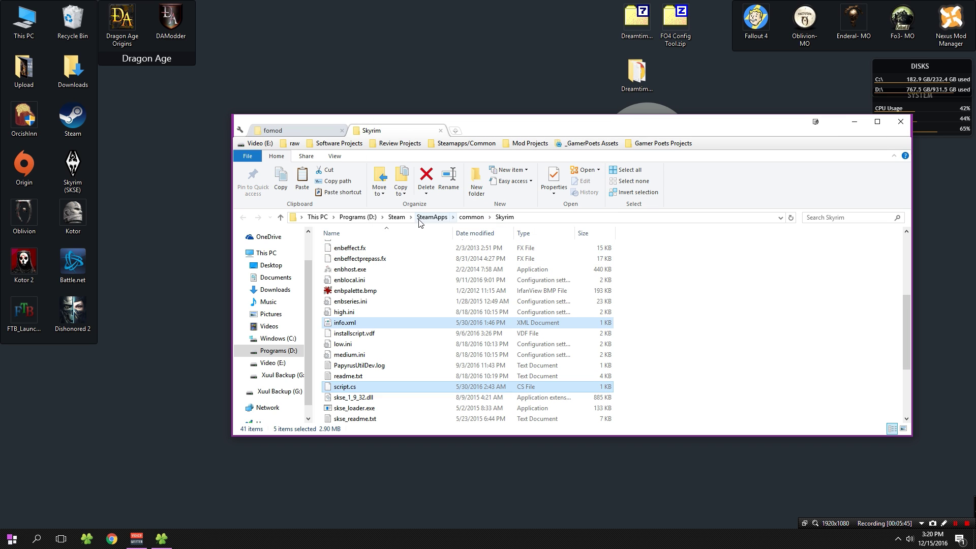
scroll(526, 261, "down", 4)
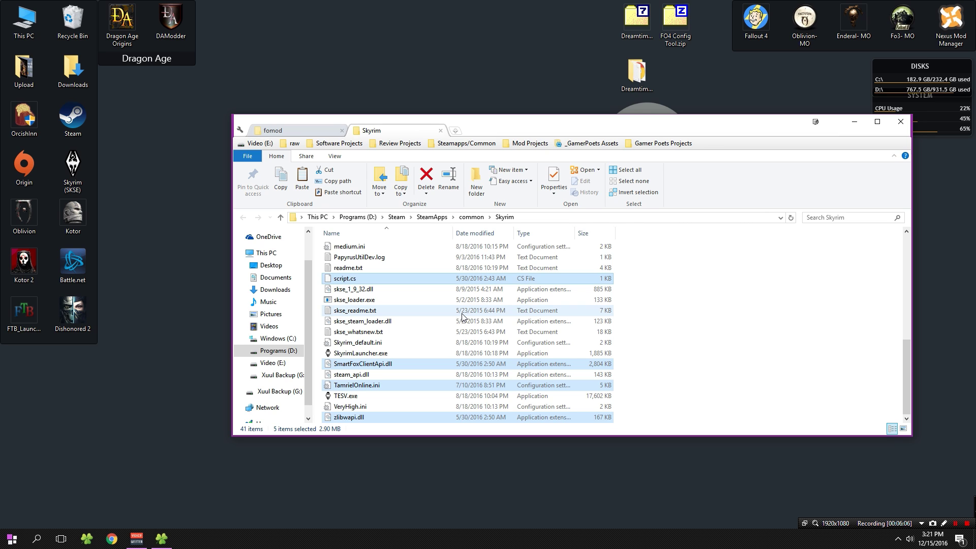
right_click(395, 364)
left_click(413, 365)
left_click(382, 364)
right_click(417, 364)
left_click(424, 353)
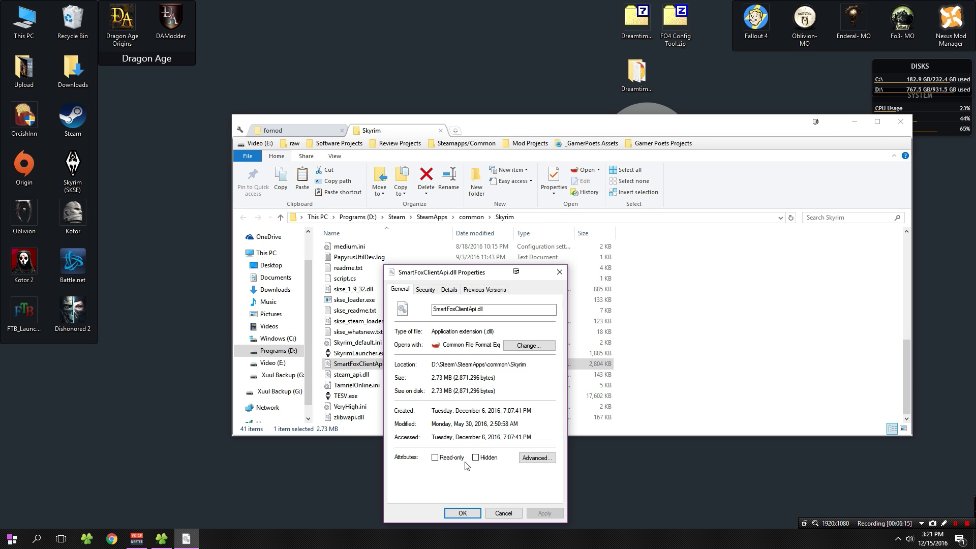
left_click(424, 289)
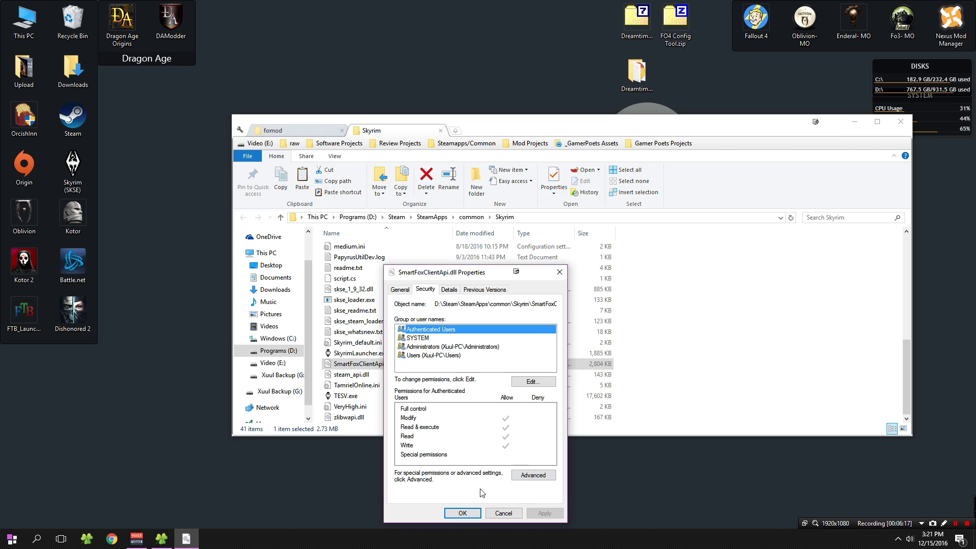
left_click(450, 290)
left_click(485, 289)
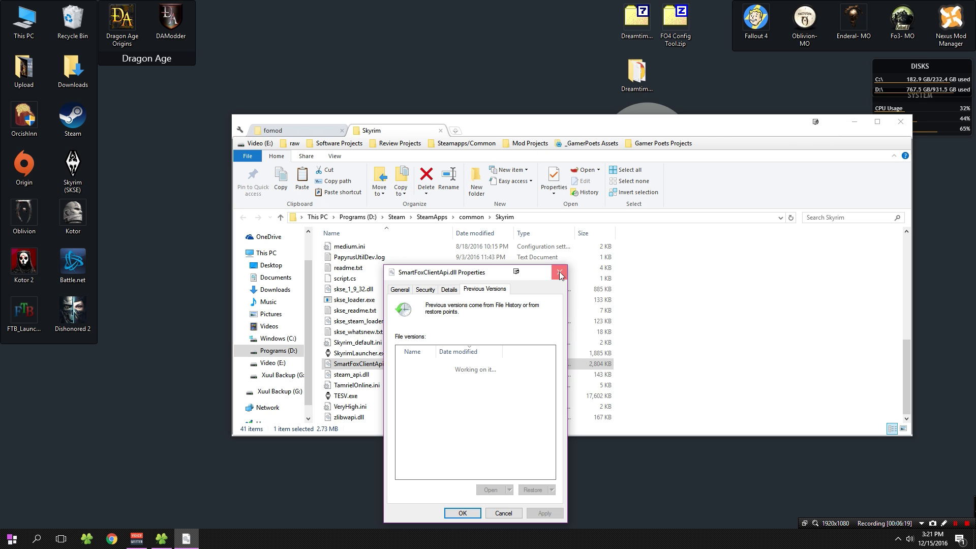
left_click(559, 272)
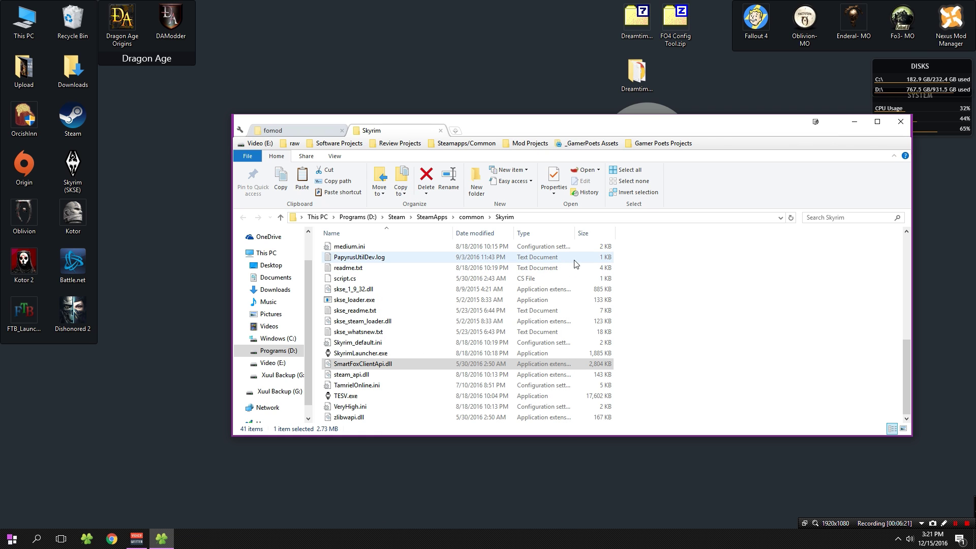